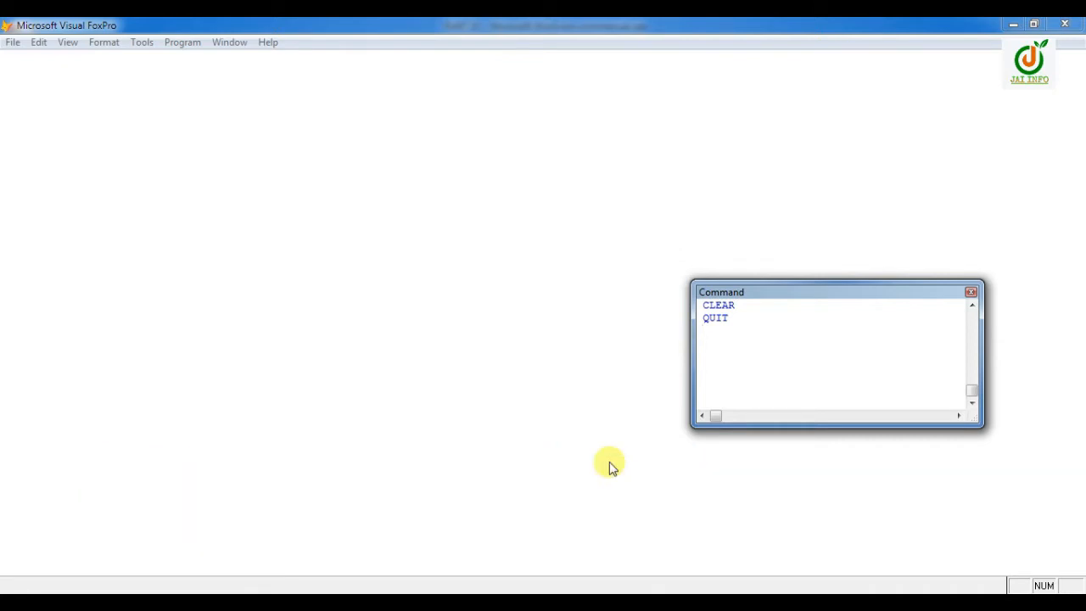
Step: Open the students table with the USE command, browse its records, and close the browse window
text(USE)
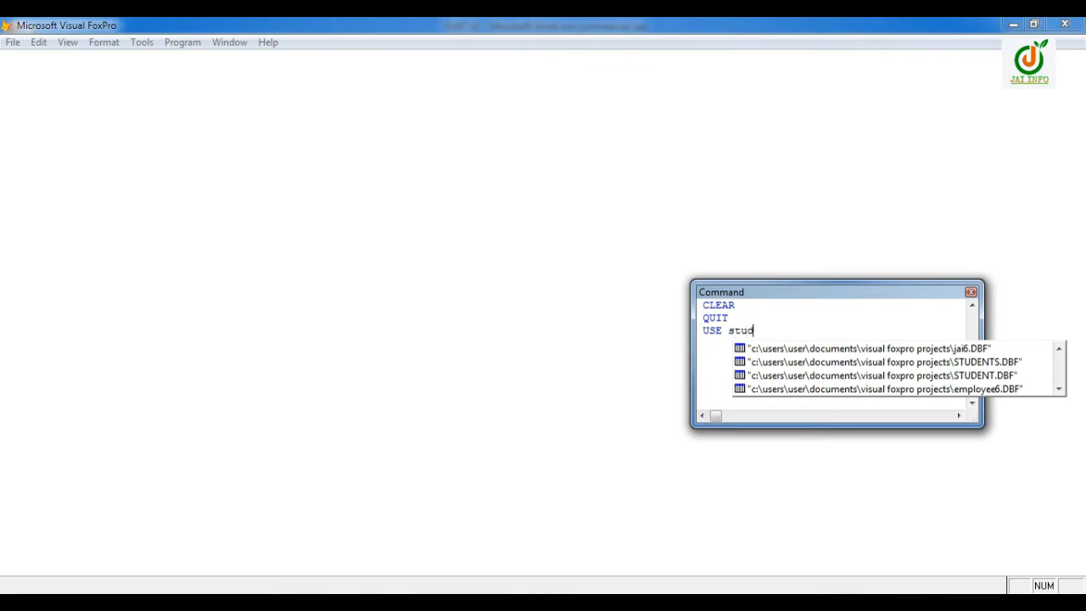
text(students)
key(Return)
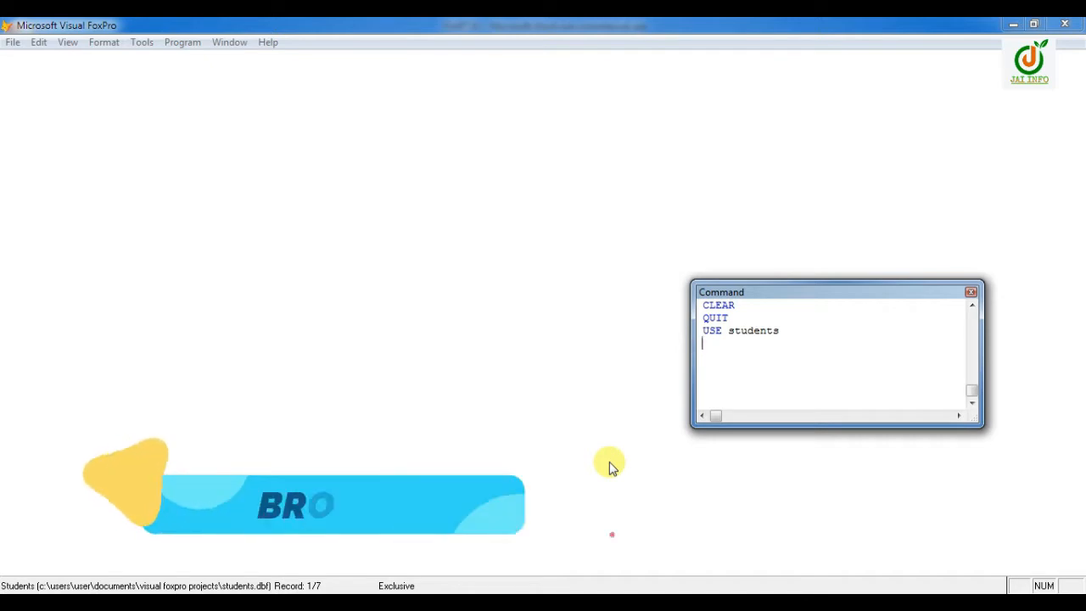
text(brow)
key(Return)
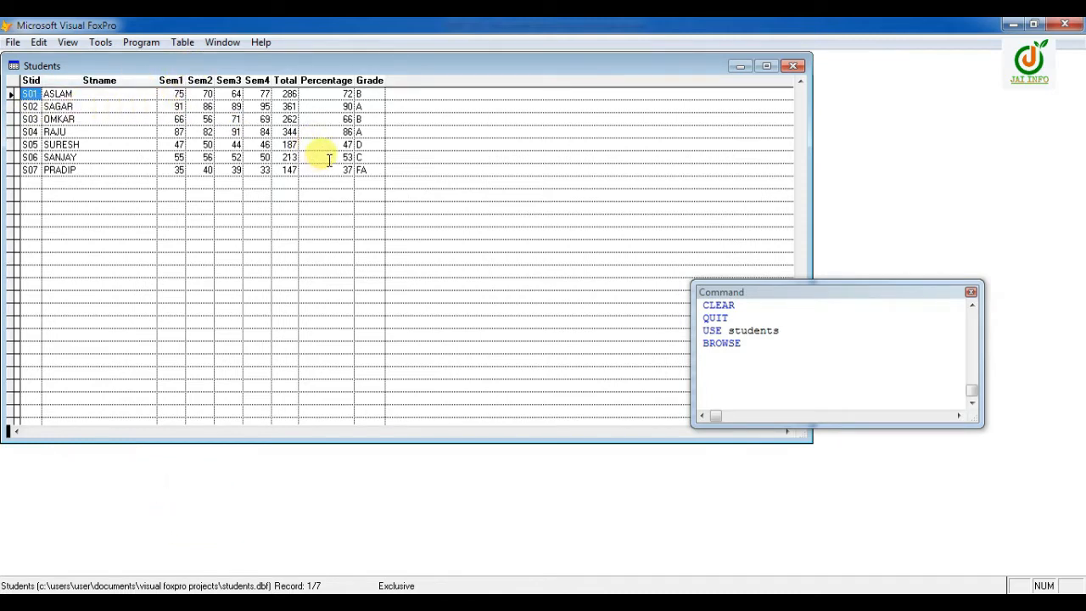
click(793, 66)
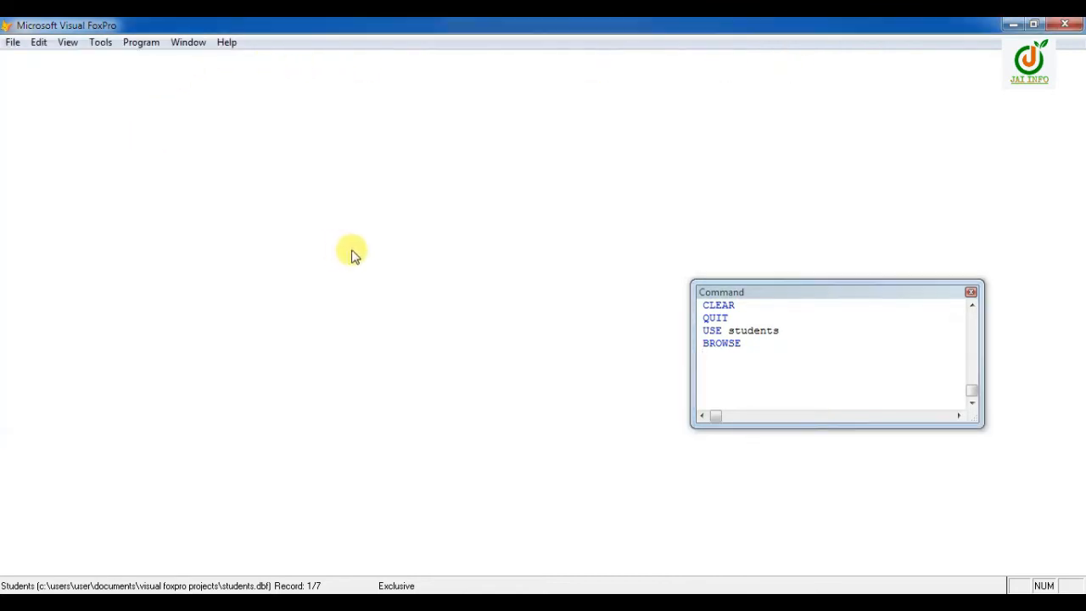
Step: Start the single-table Report Wizard
click(98, 44)
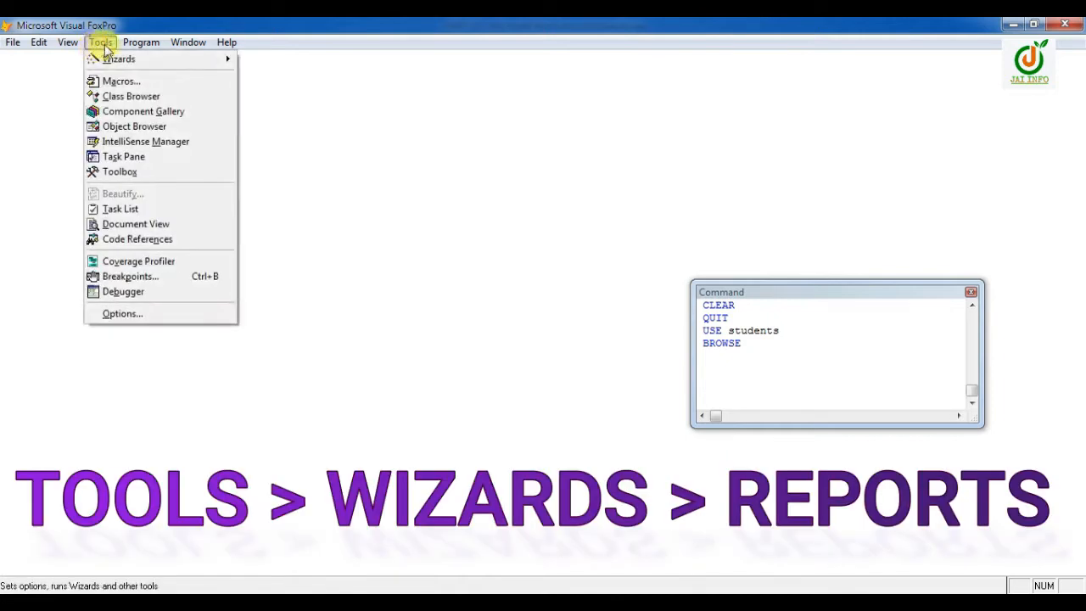
mouse_move(125, 68)
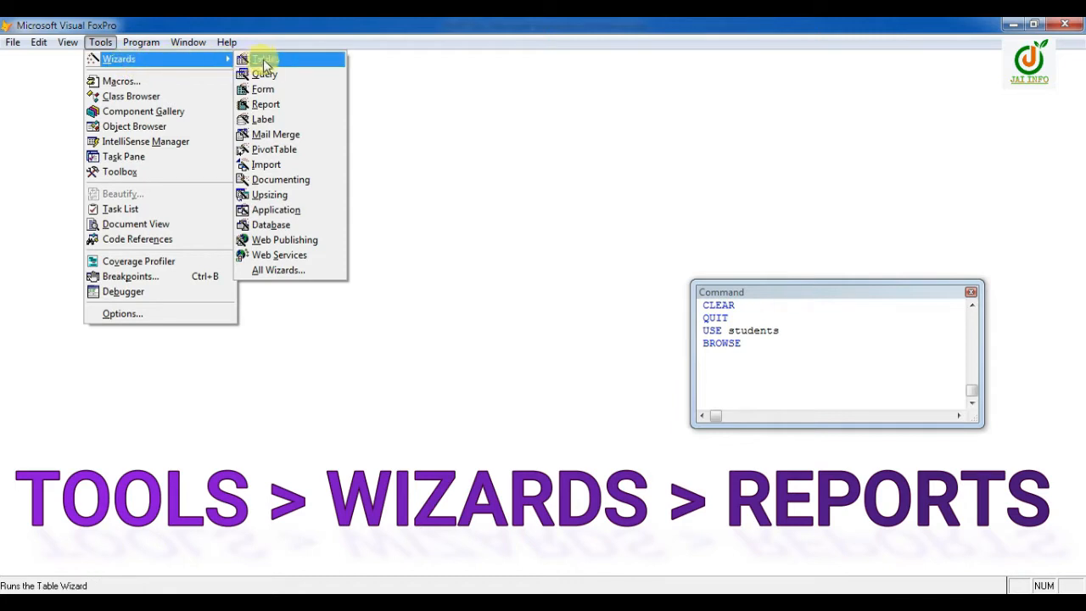
click(263, 106)
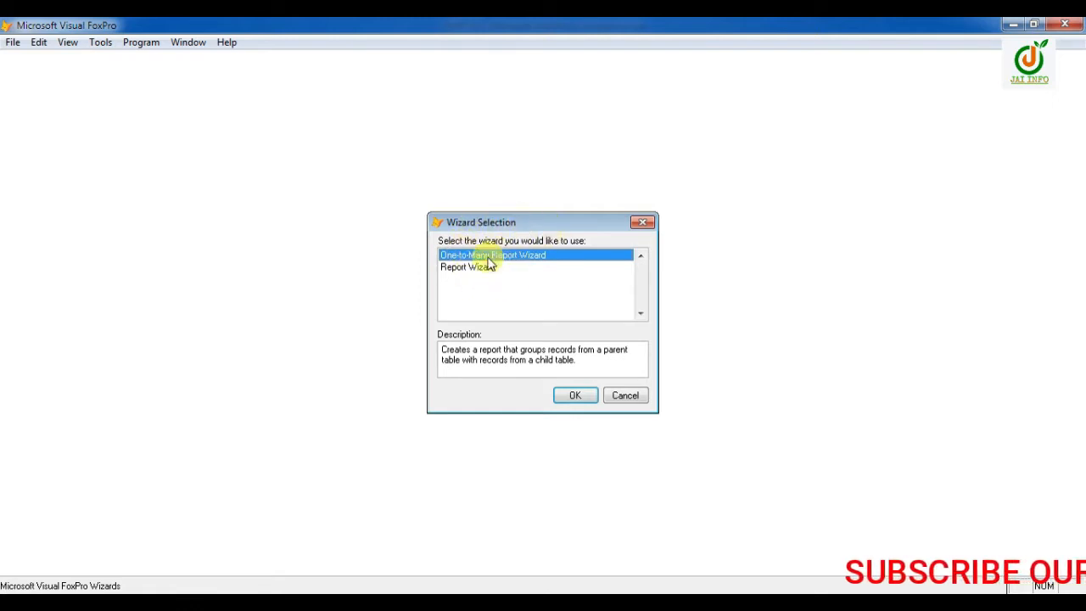
click(453, 268)
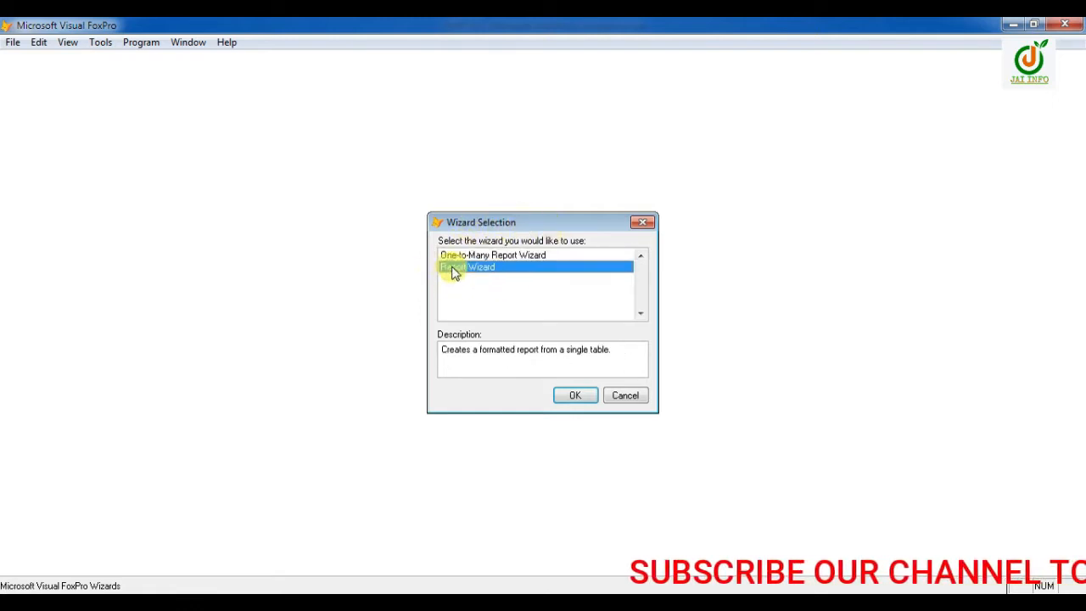
click(570, 395)
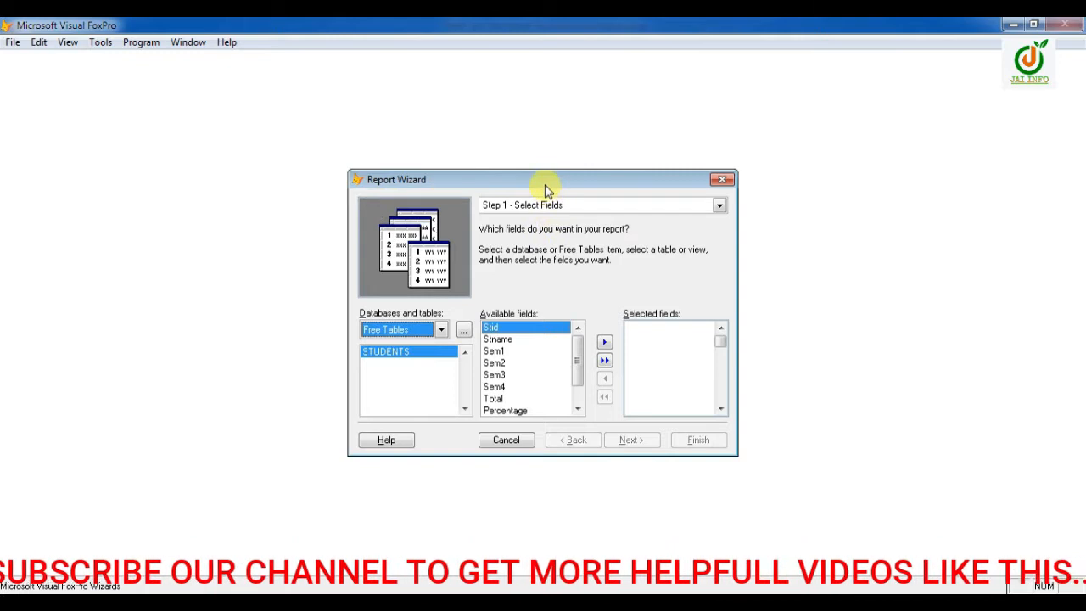
Step: Include all fields of the STUDENTS table in the report, with Stid and Stname first, and continue to record grouping
drag(545, 186, 519, 152)
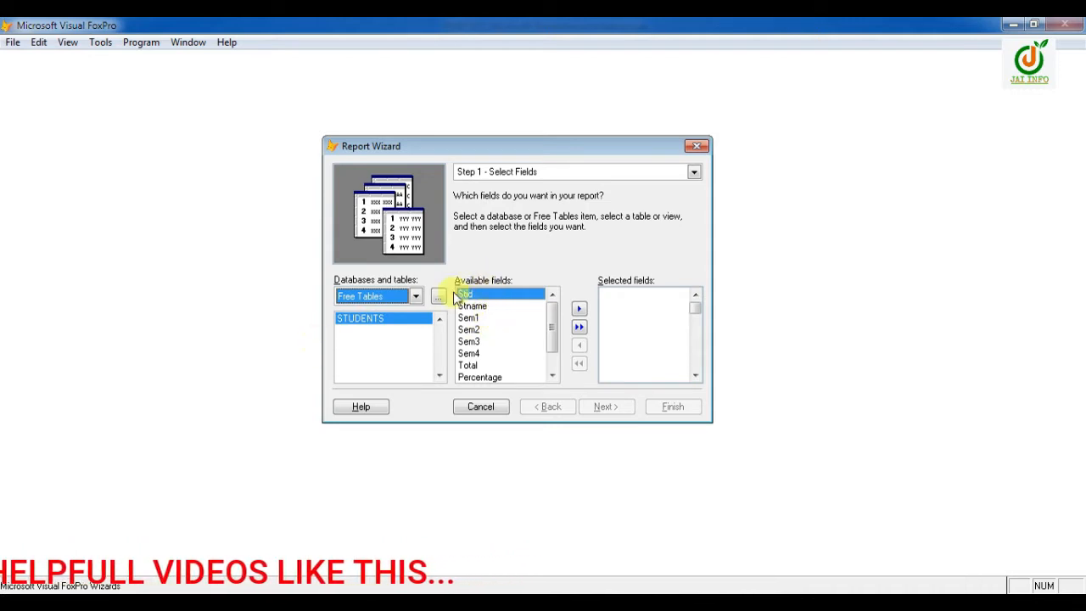
click(552, 359)
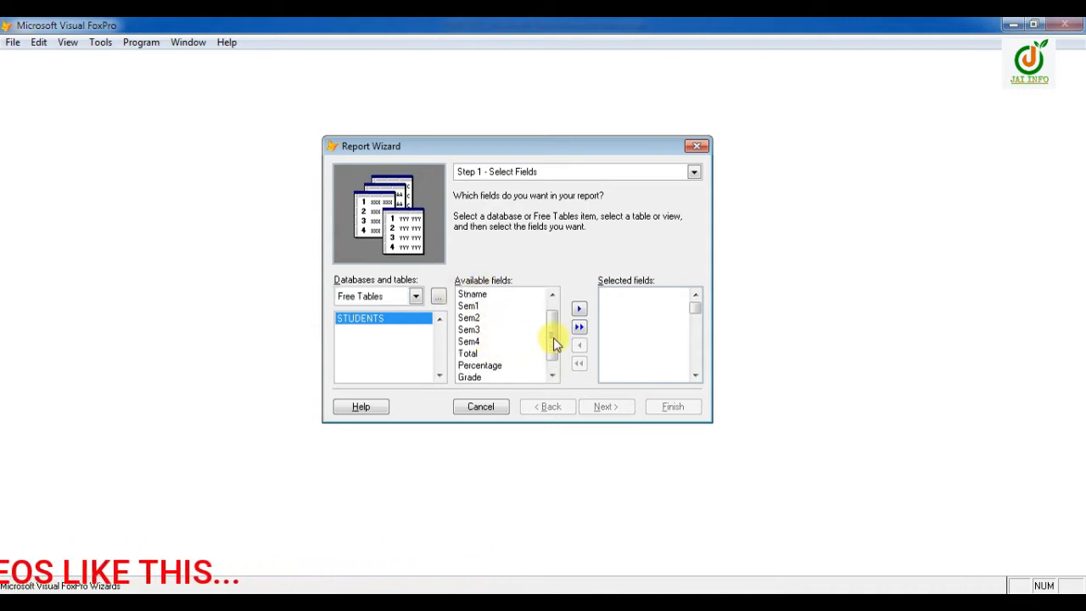
drag(554, 343, 554, 330)
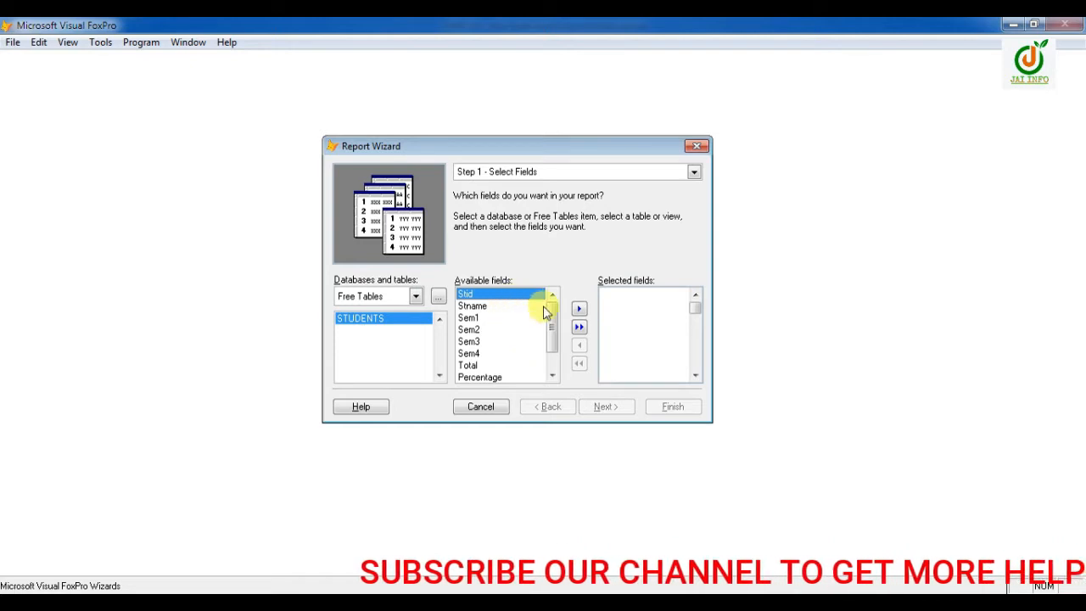
click(580, 308)
click(580, 308)
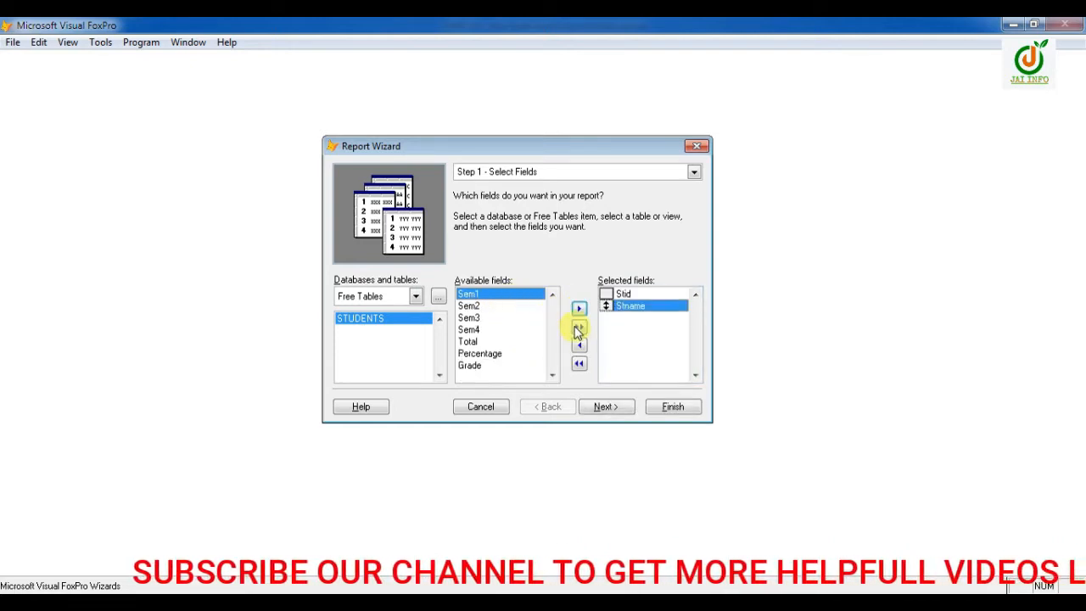
click(579, 327)
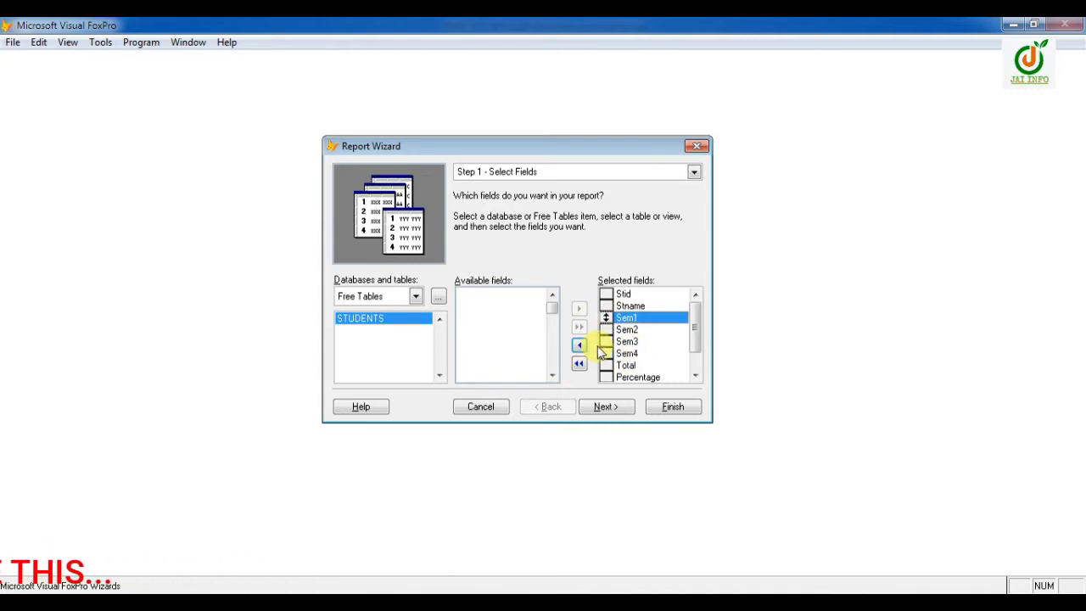
click(607, 408)
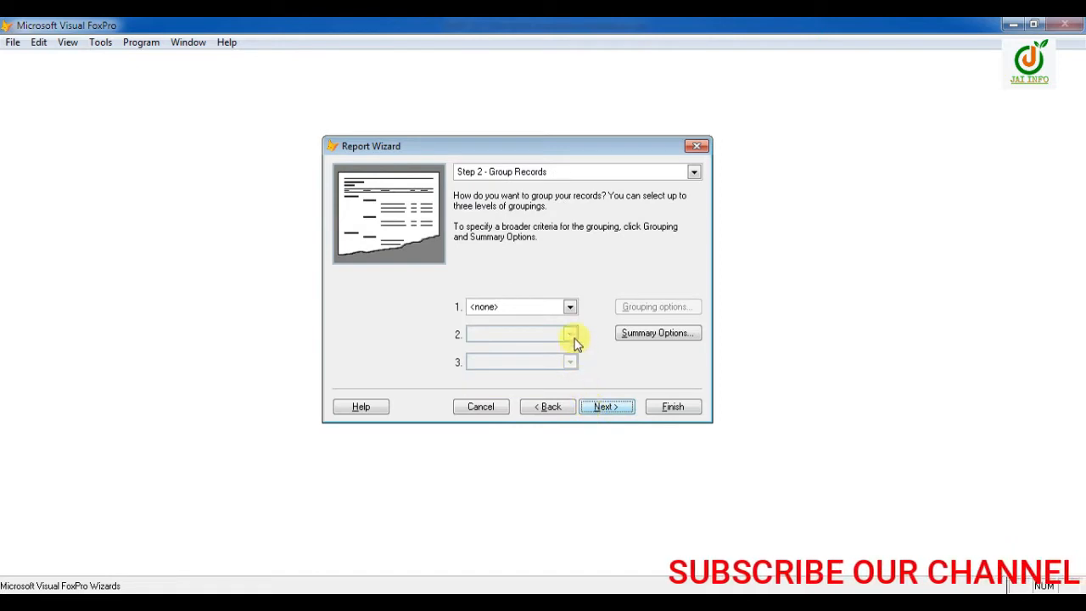
Step: Review the available grouping fields, leave the report records ungrouped, and continue to the style choice
click(569, 308)
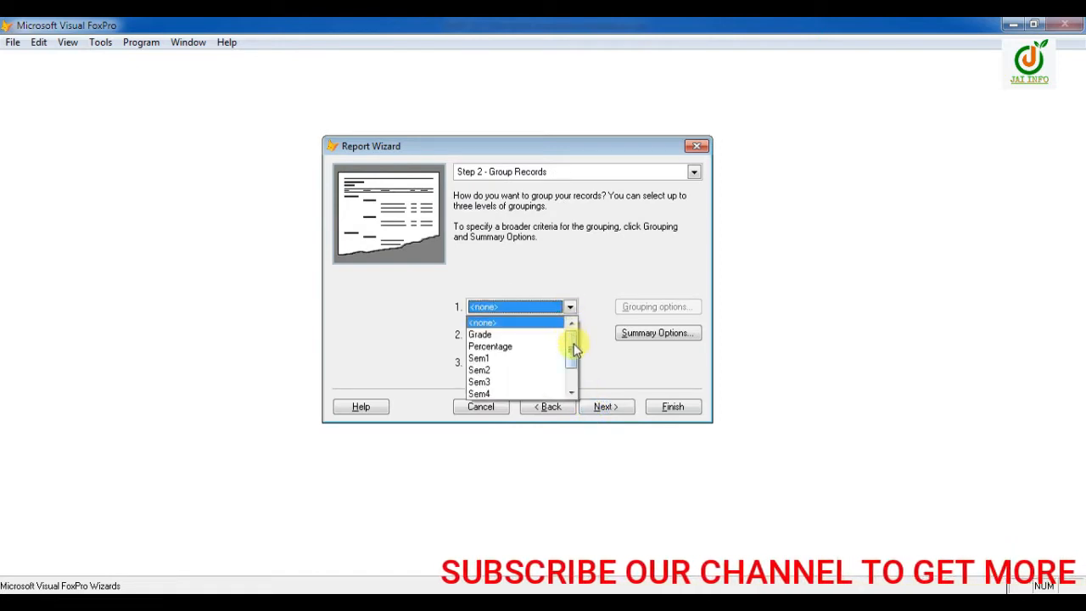
drag(572, 345, 574, 392)
click(608, 369)
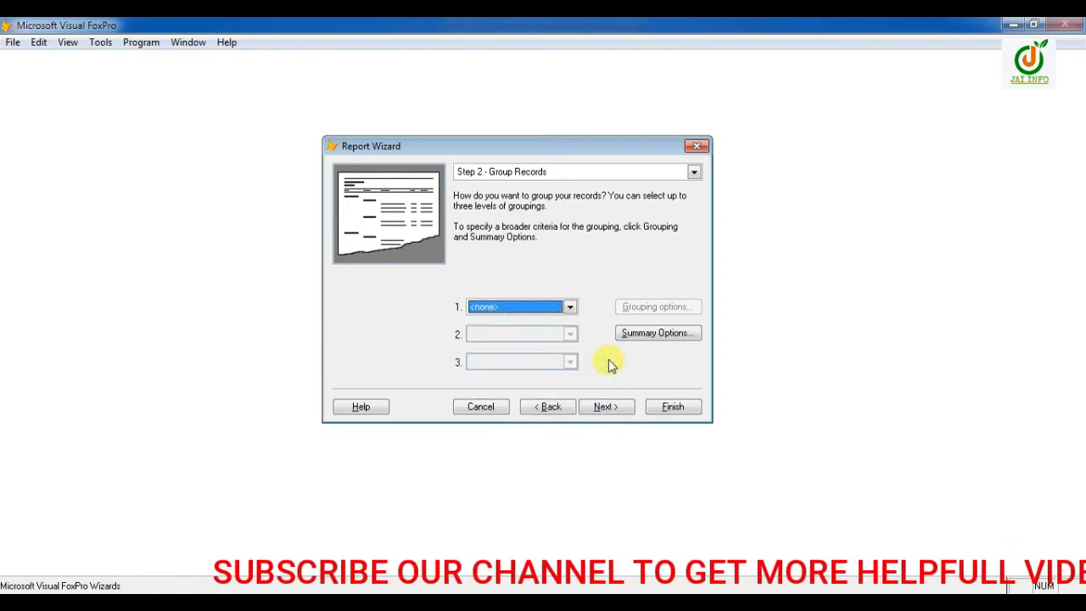
click(602, 408)
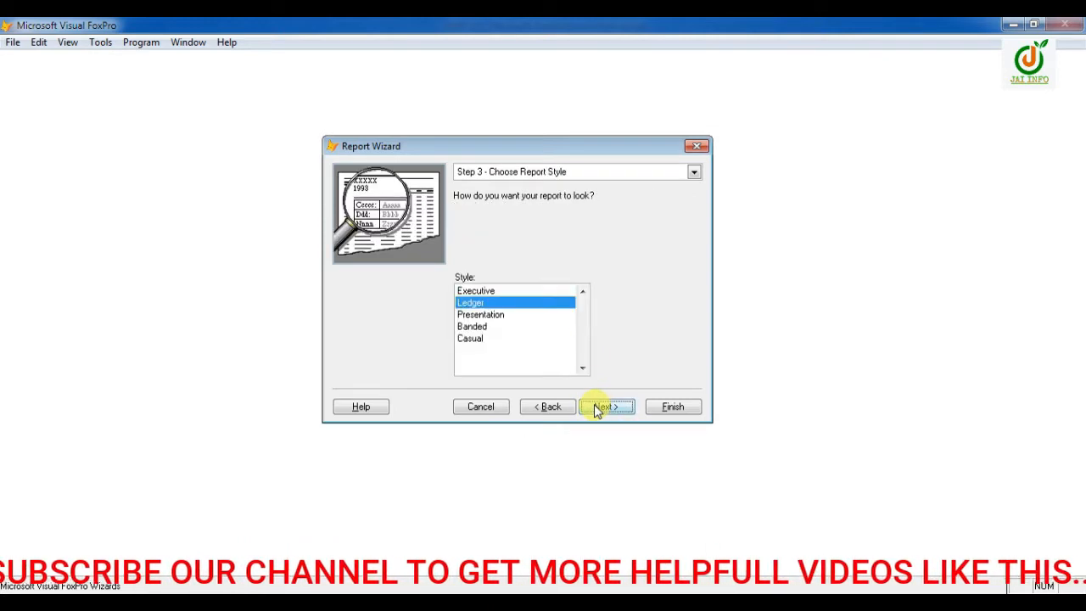
Step: Compare the Presentation style, choose the Ledger style for the report, and continue to the layout
click(484, 316)
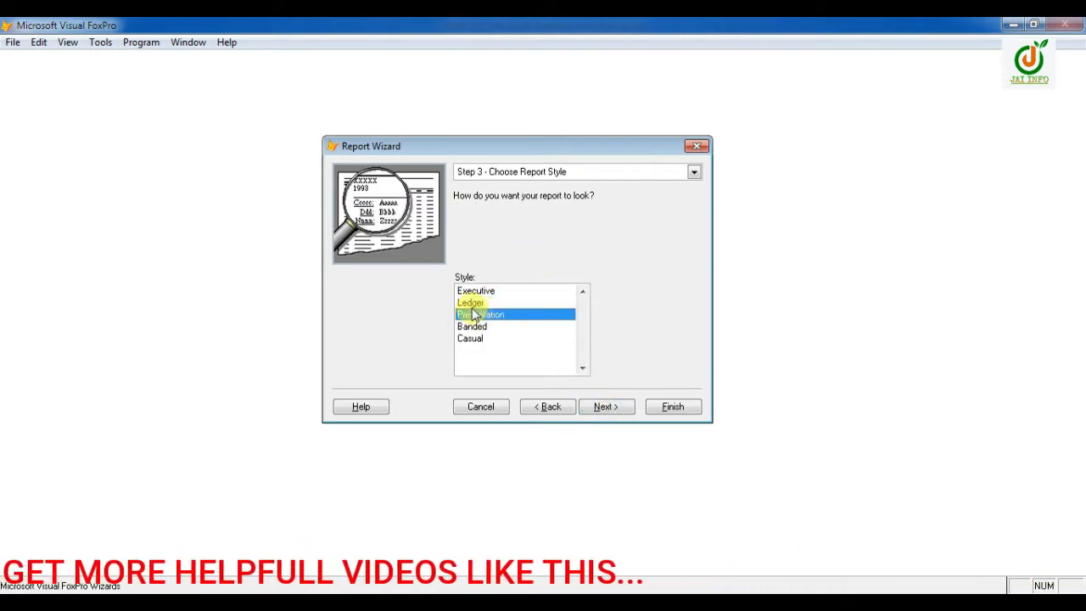
click(481, 303)
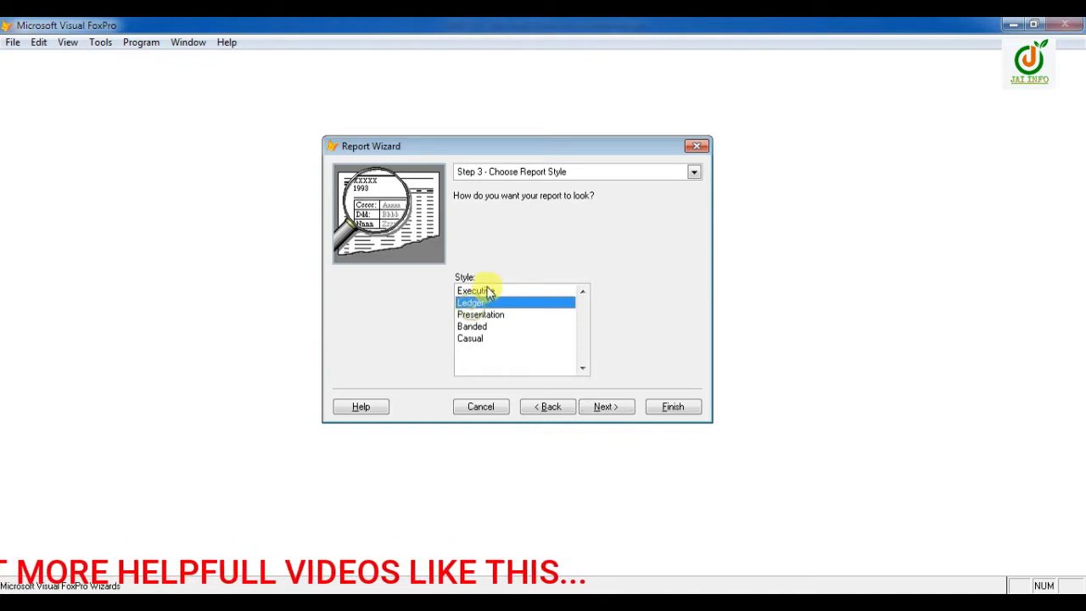
click(594, 409)
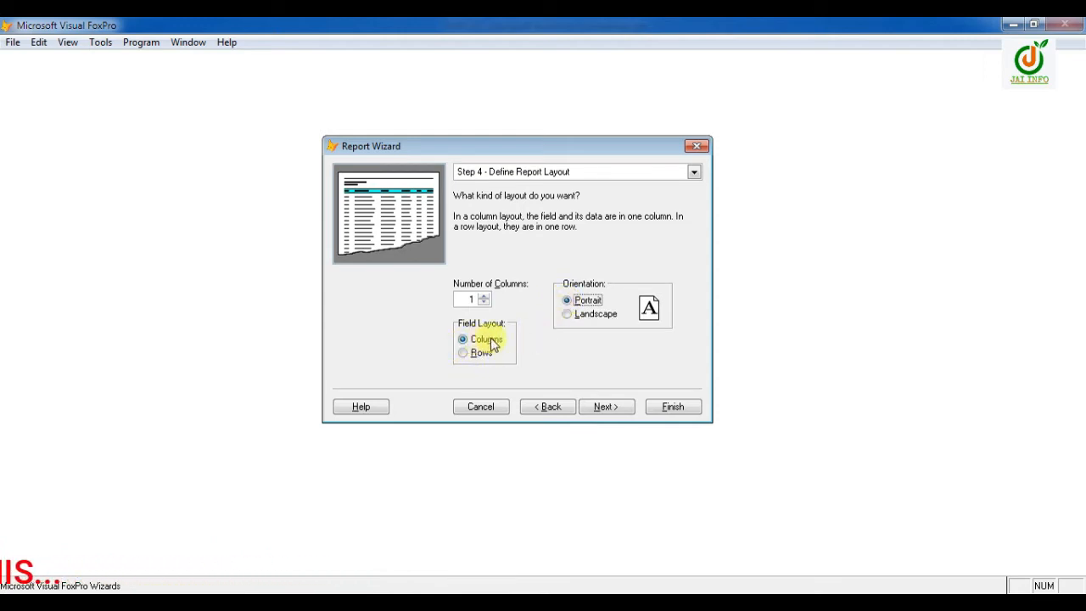
Step: Define the report layout with one column, a Columns field layout and Portrait orientation, and continue to sorting
click(463, 354)
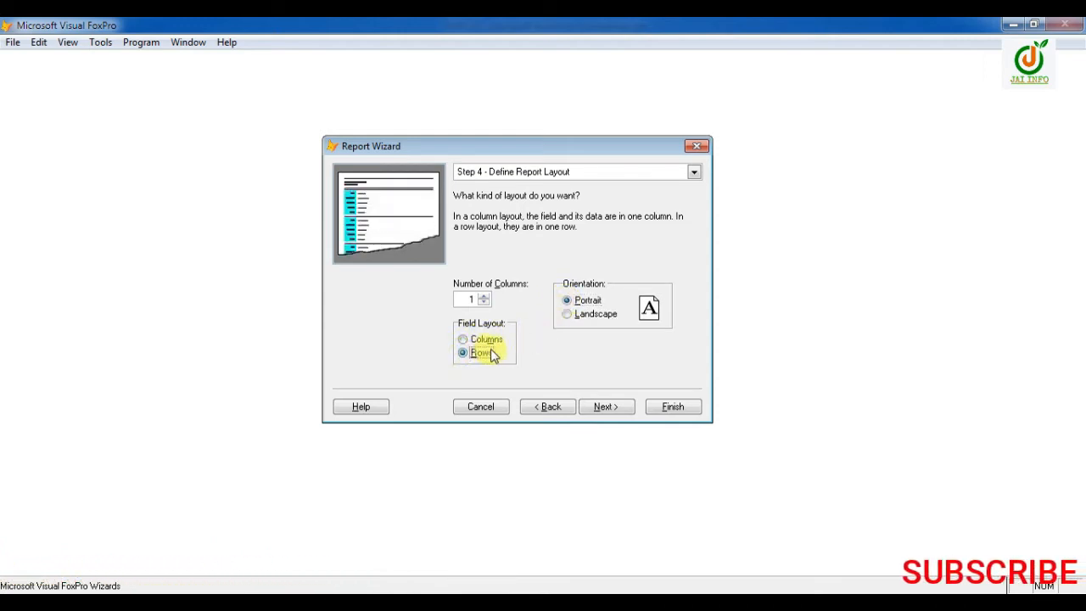
click(463, 340)
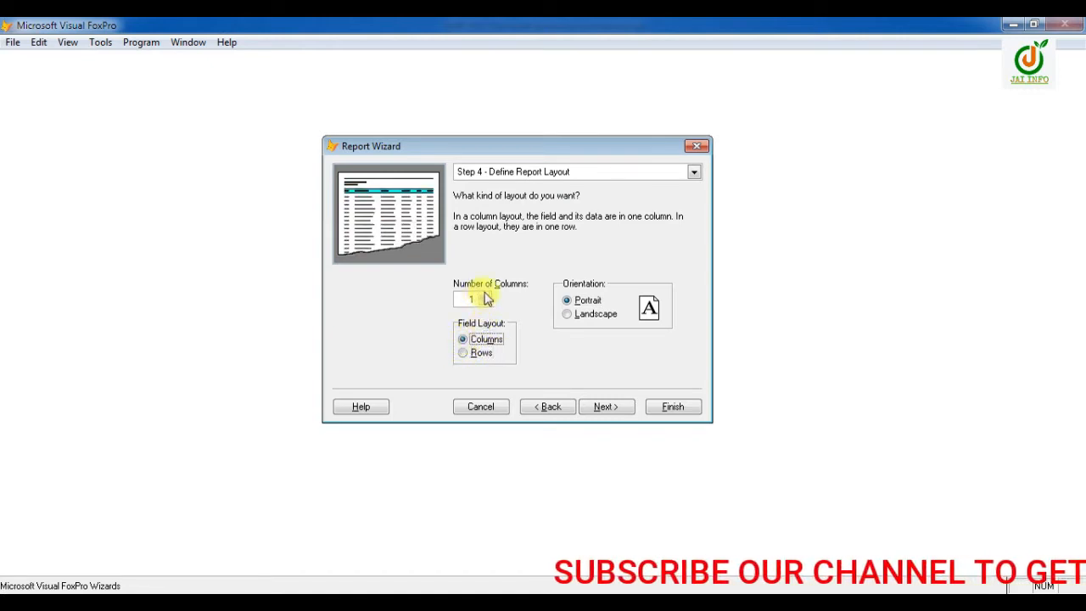
click(485, 297)
click(485, 303)
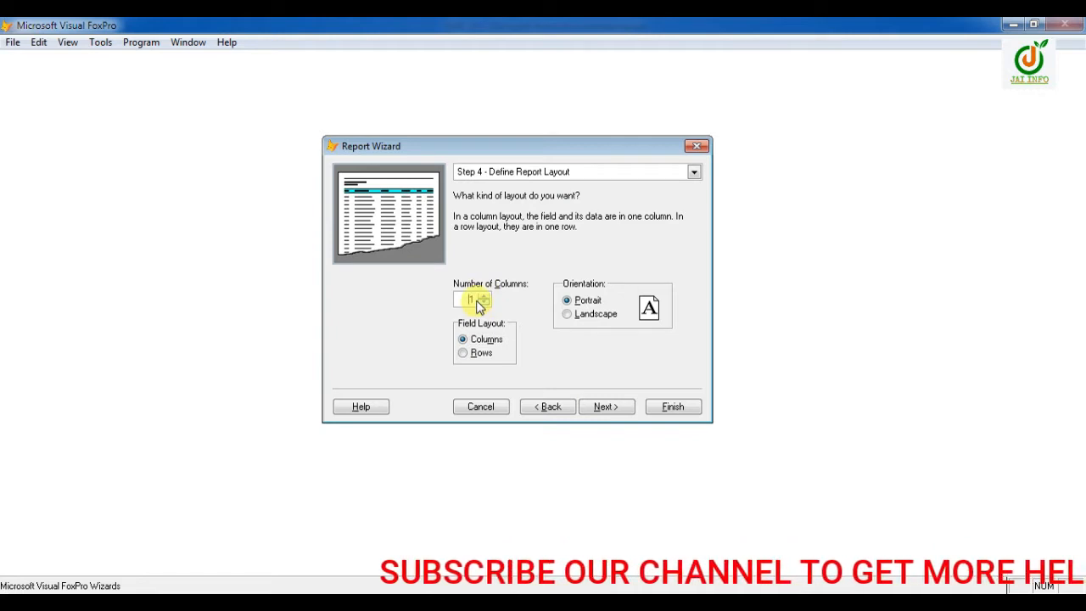
click(606, 407)
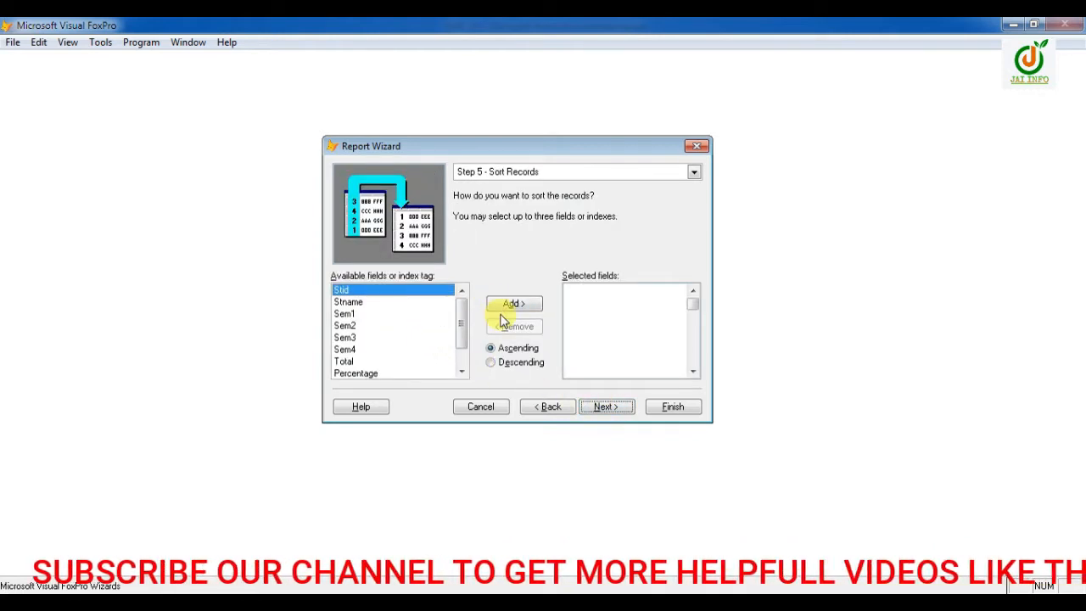
Step: Sort the report records by Stname in ascending order and continue to the final wizard page
click(352, 303)
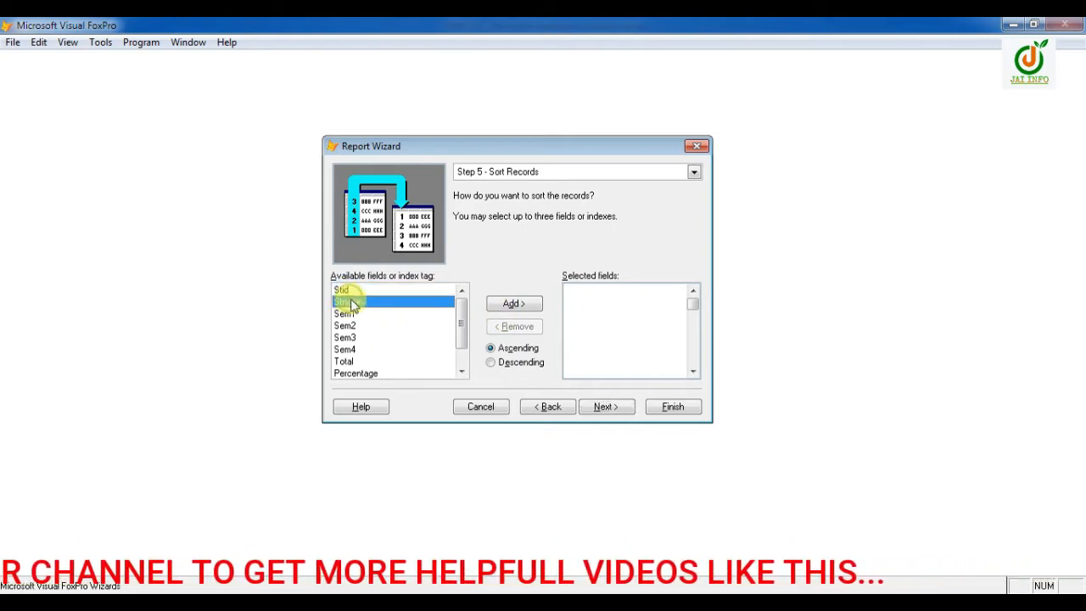
click(513, 304)
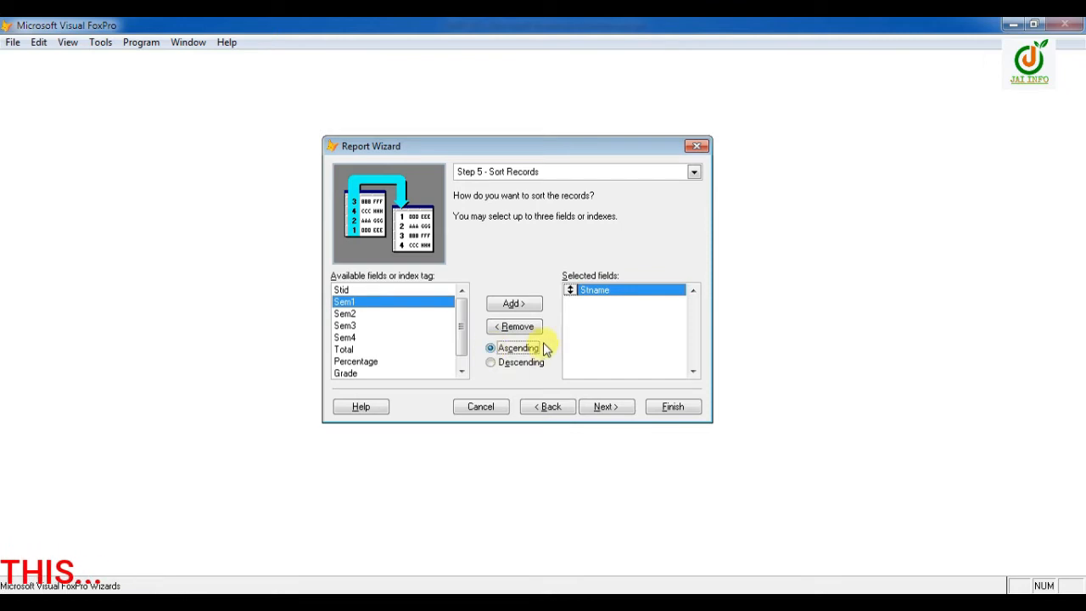
click(594, 406)
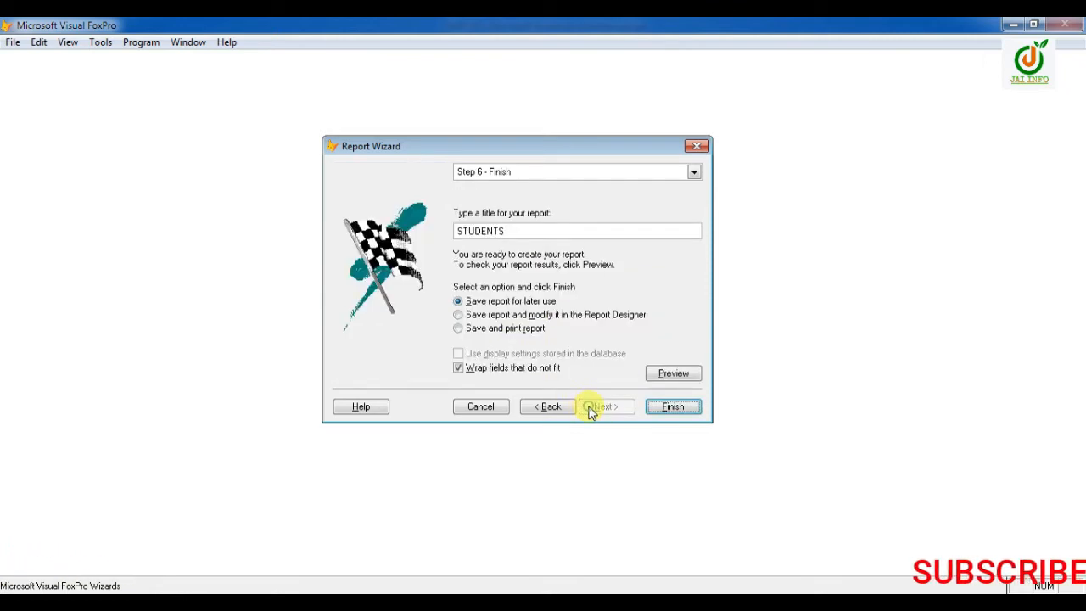
Step: Preview the report titled STUDENTS, close the preview, and finish by saving it for later use as students
click(518, 229)
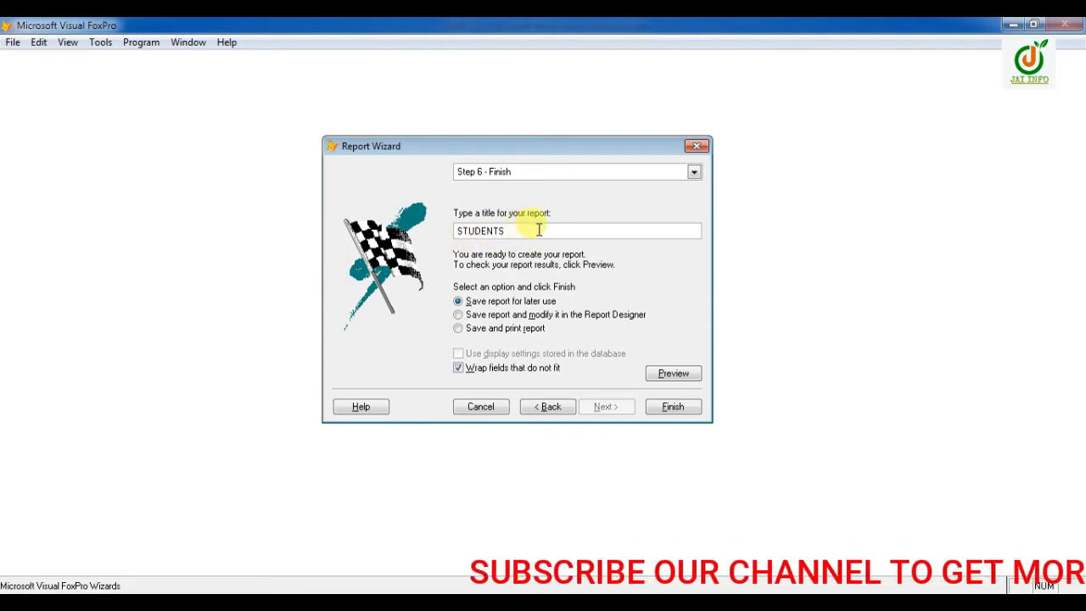
click(670, 375)
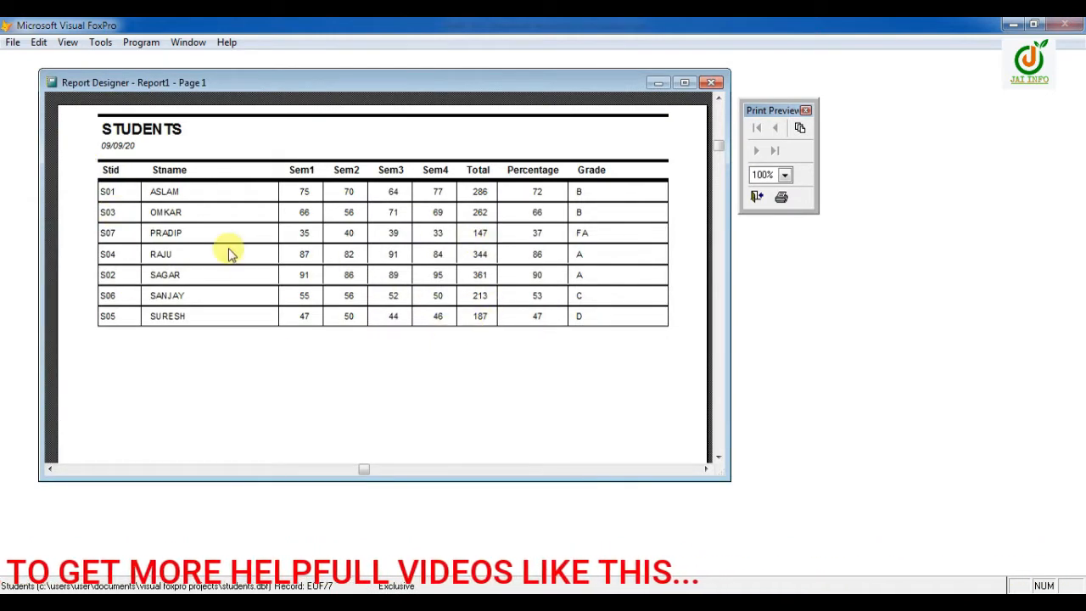
click(711, 84)
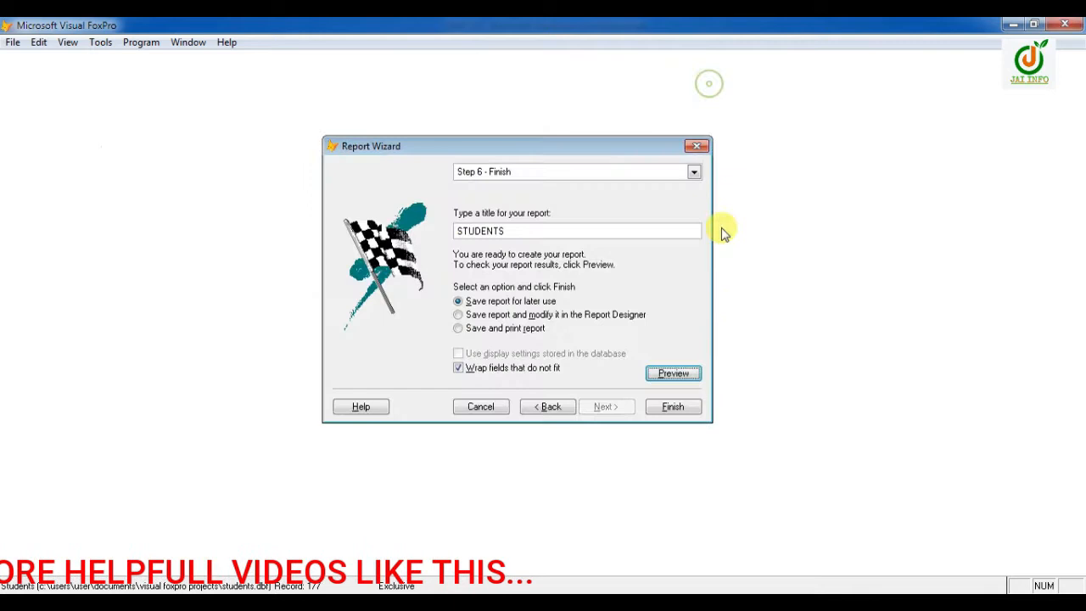
click(683, 410)
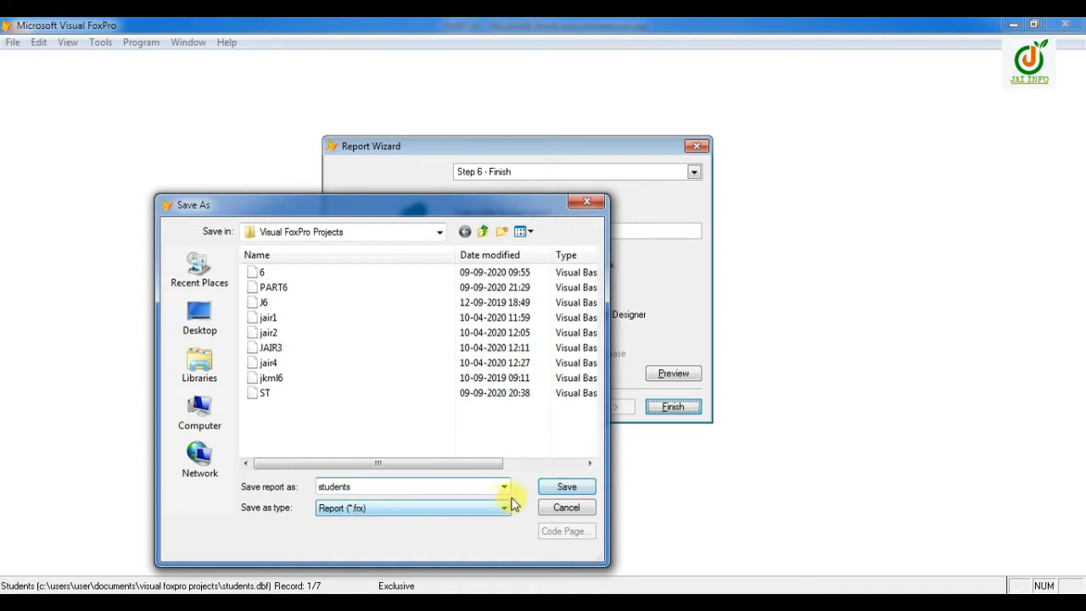
click(567, 489)
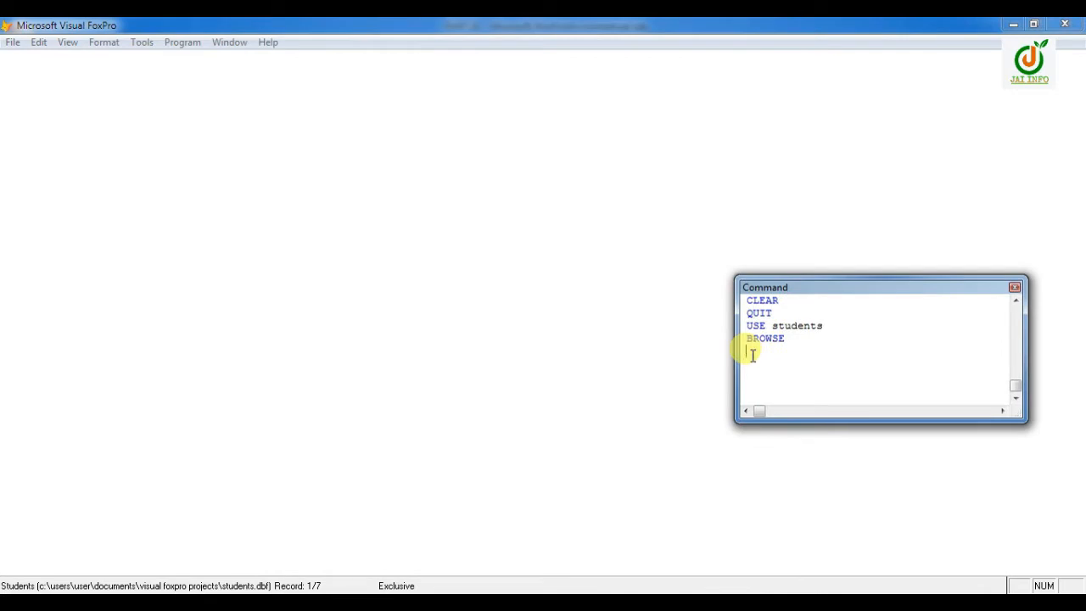
Step: Run the REPORT FORMAT command on the students report to display it on screen
text(rep)
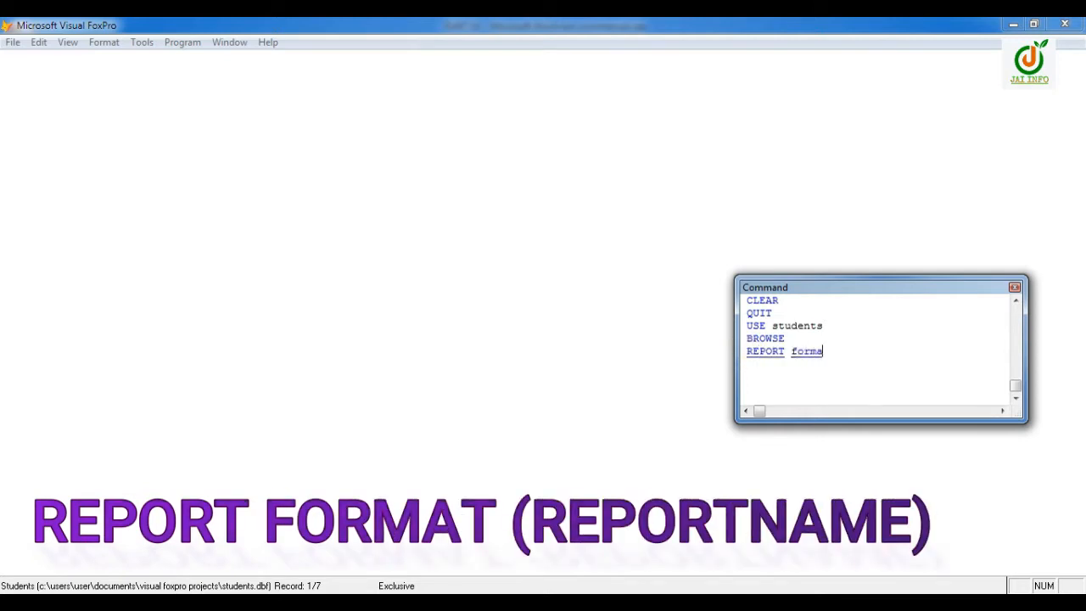
text(format )
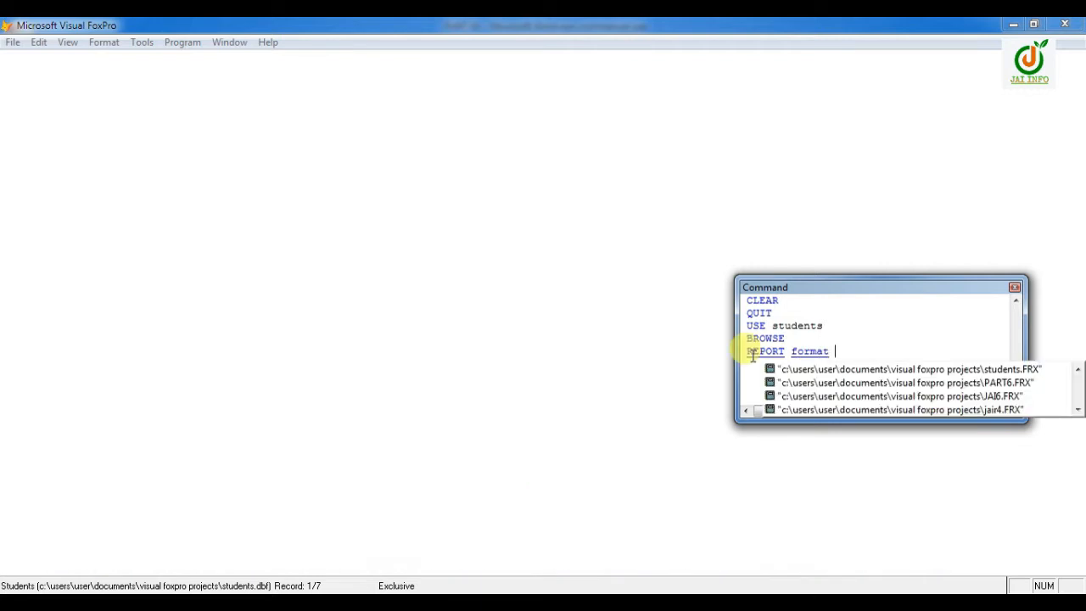
text(s)
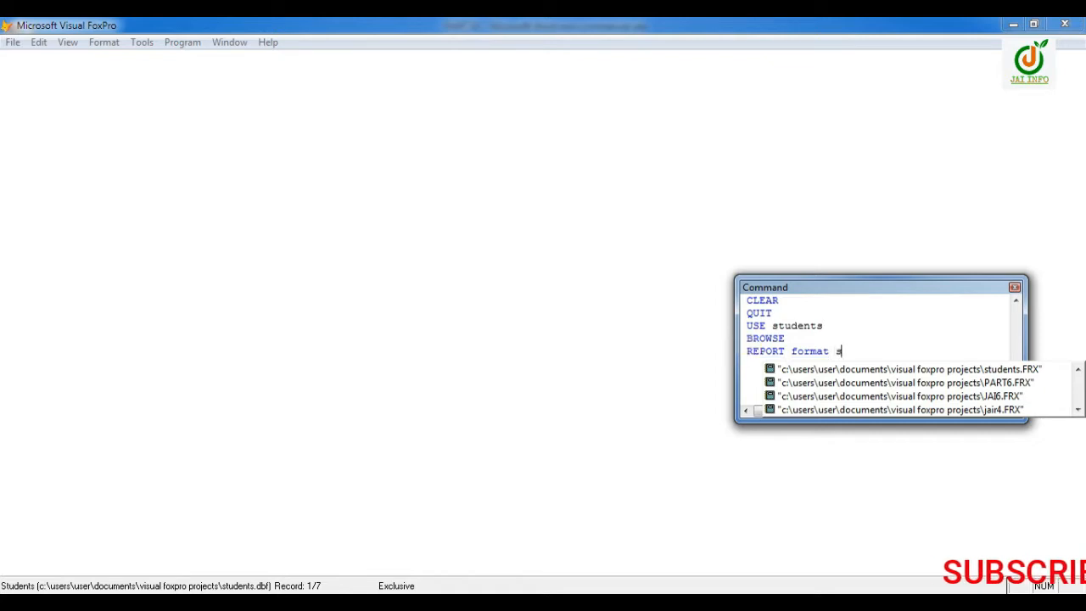
text(tudents)
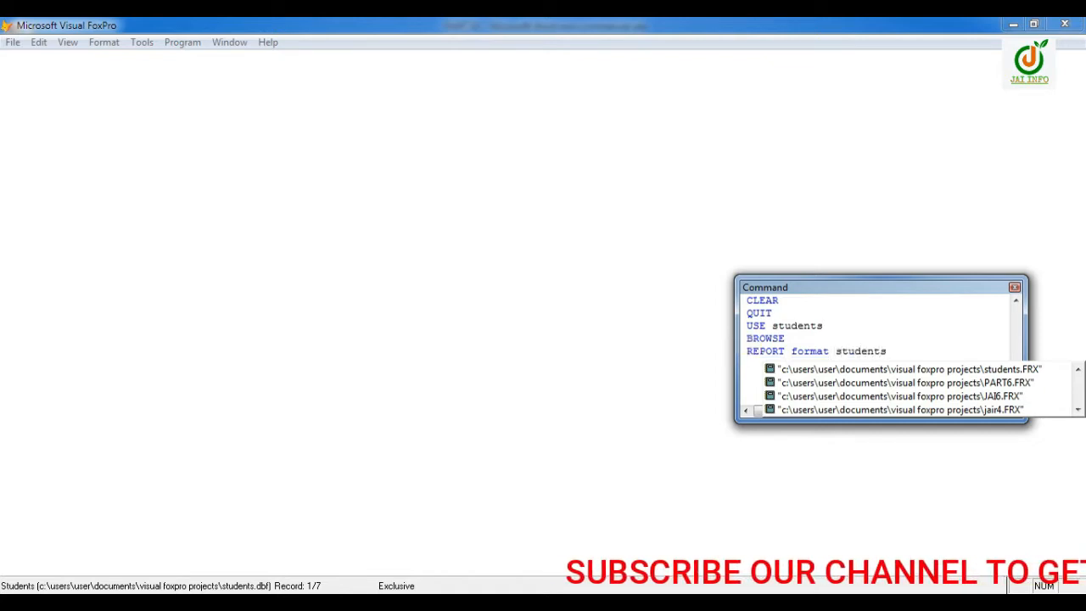
key(Return)
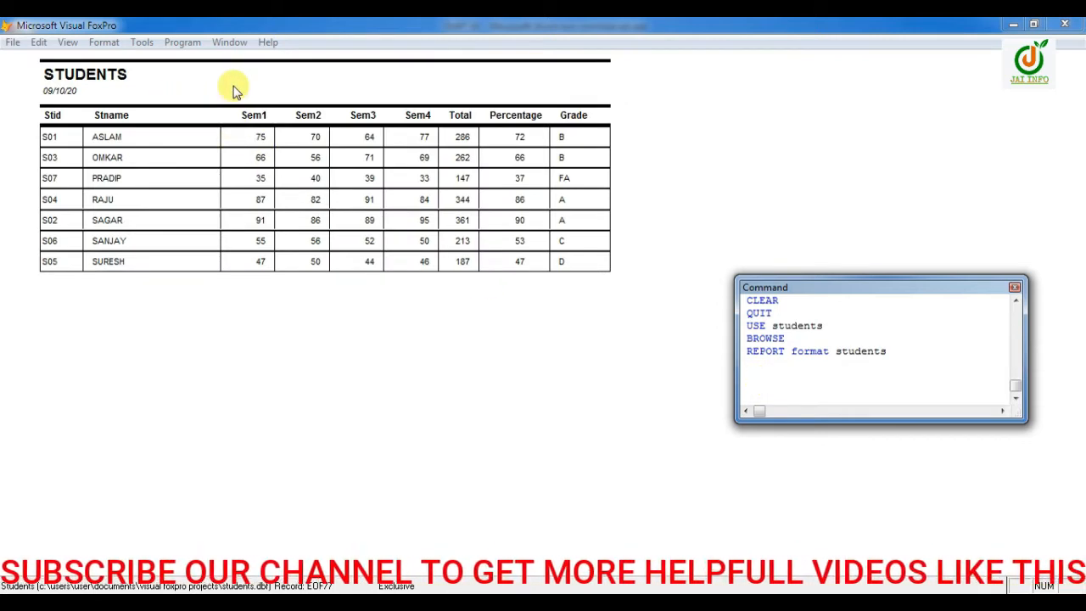
Step: Check the report heading instructions in the PART 10 Word document, and open the students report for editing in Visual FoxPro with MODIFY REPORT
click(434, 601)
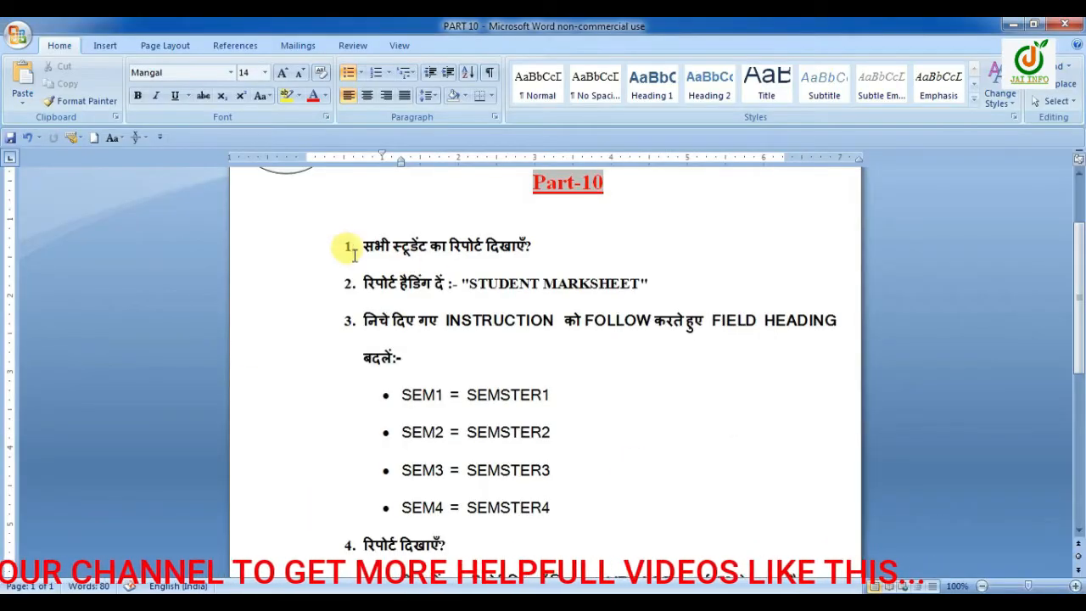
scroll(356, 250, up, 2)
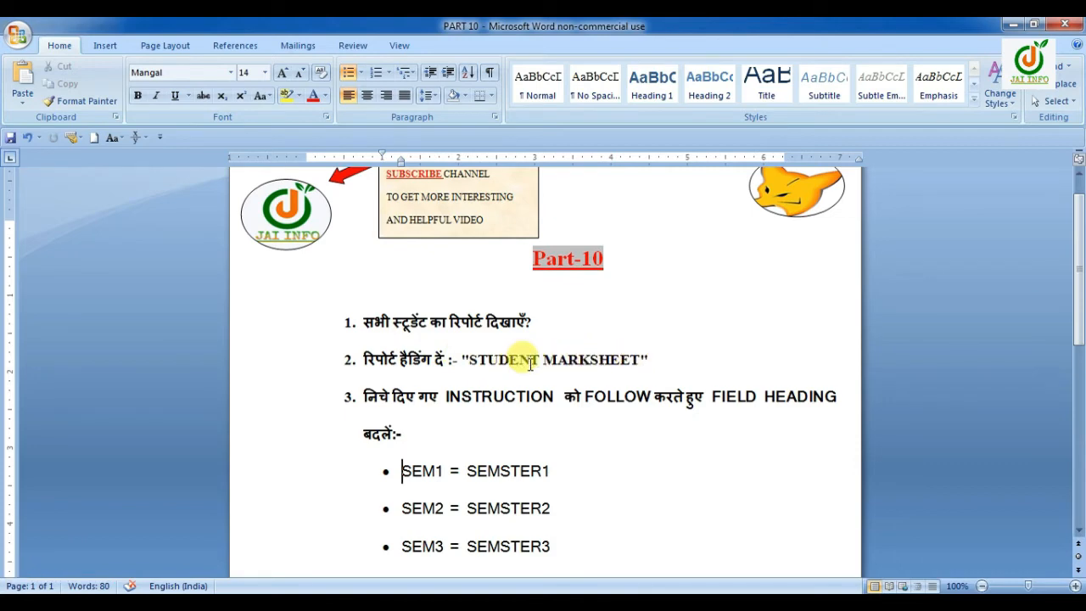
key(alt+Tab)
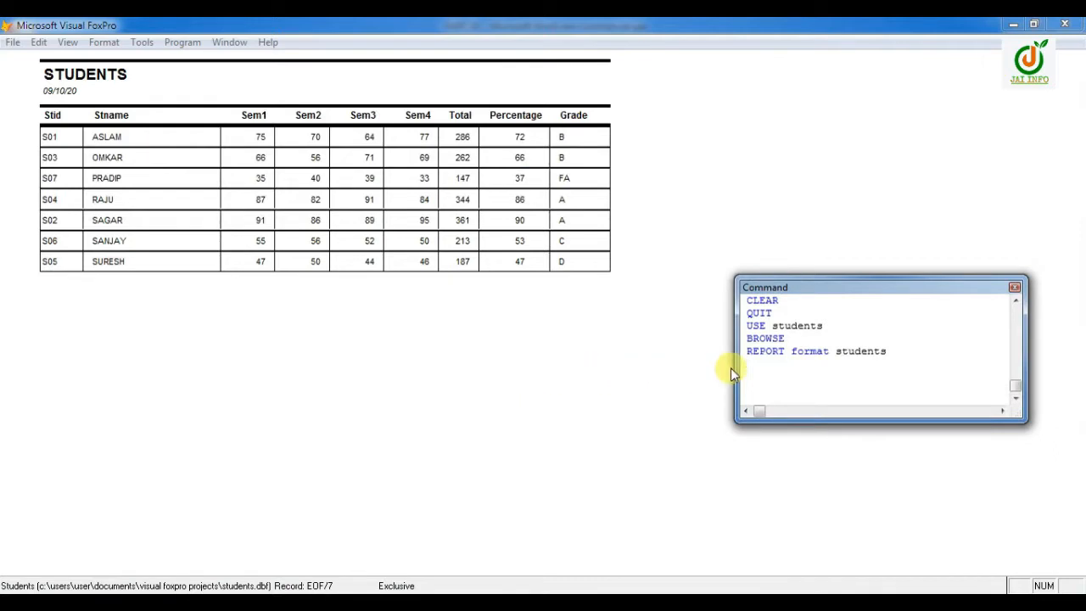
text(modi)
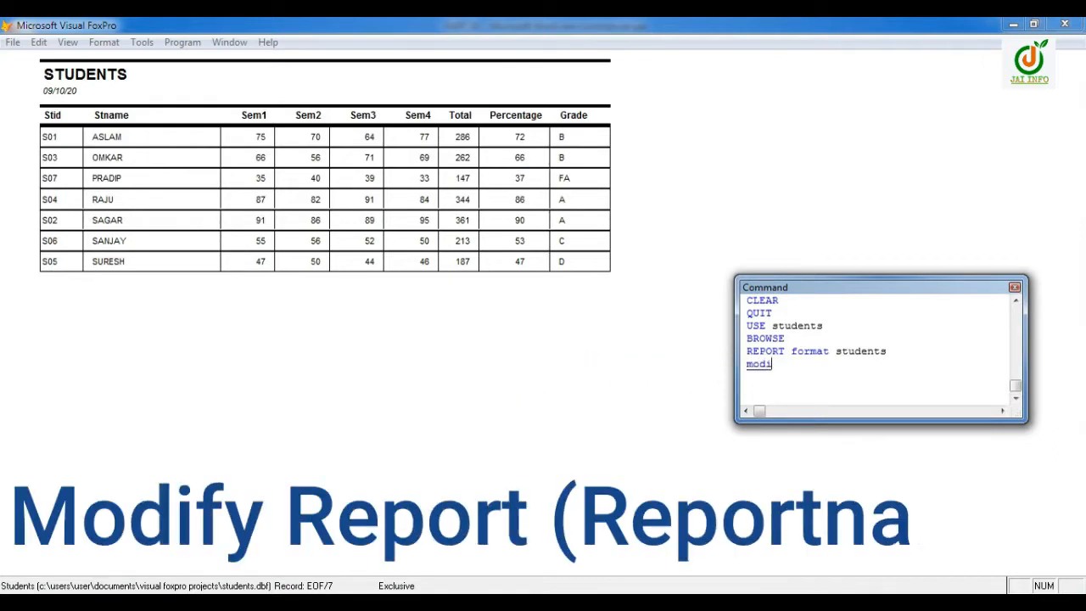
text(fy re)
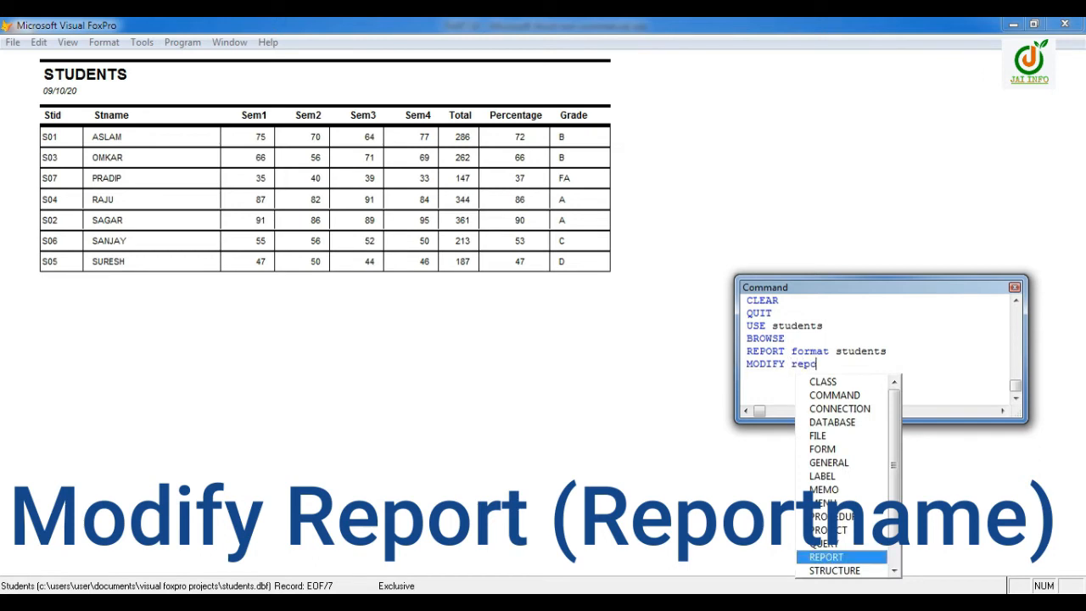
text(port )
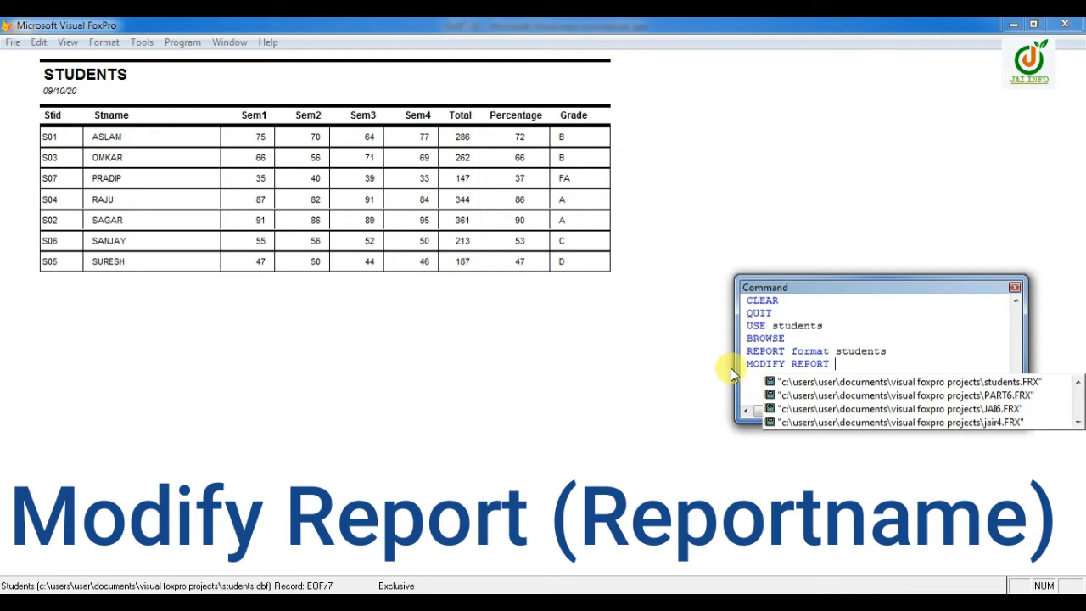
text(stud)
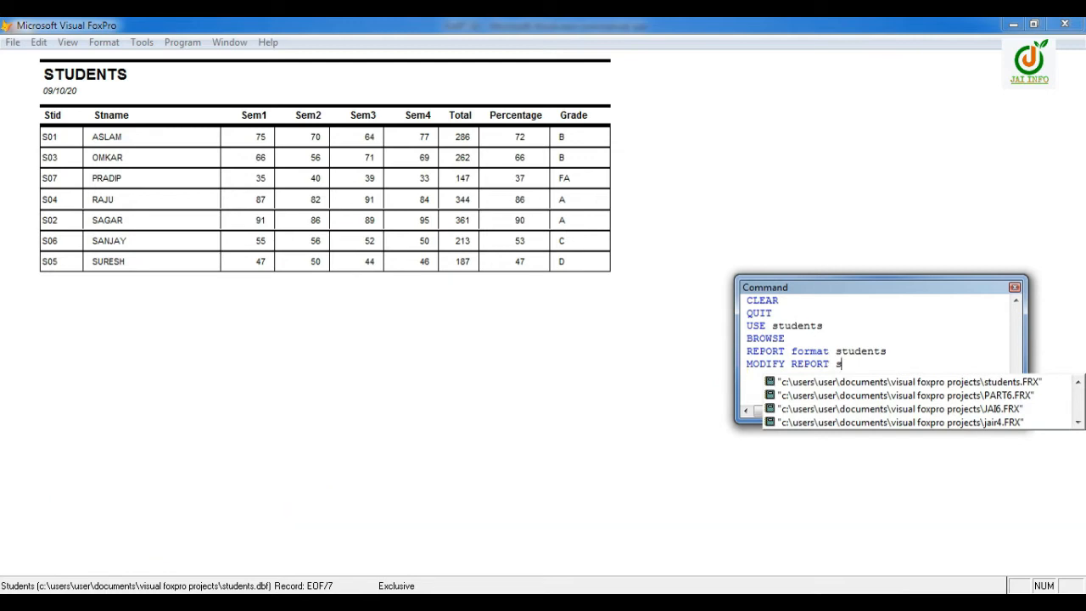
text(ents)
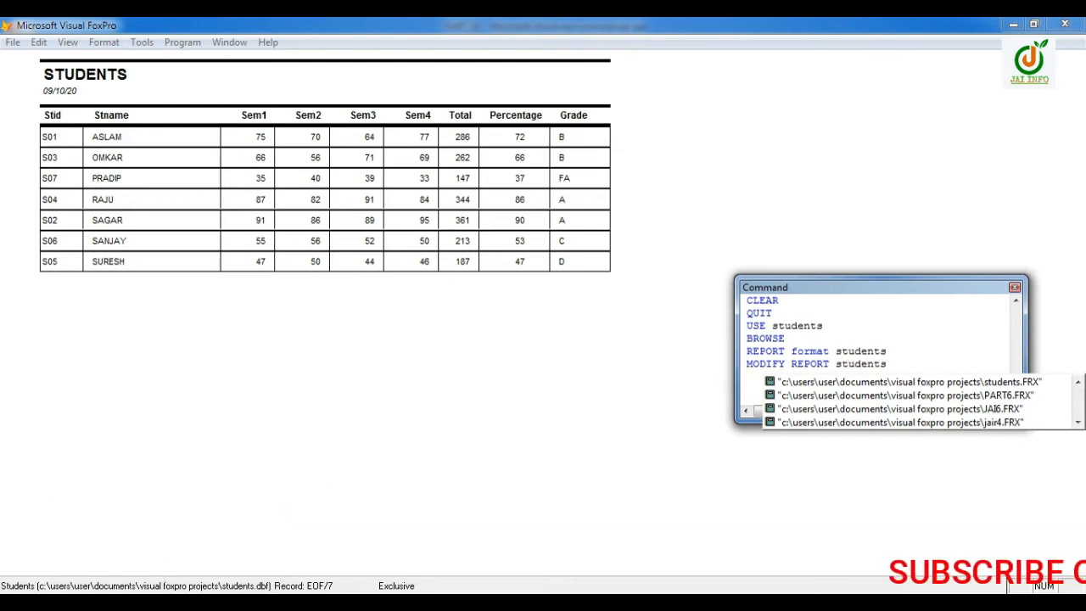
key(Return)
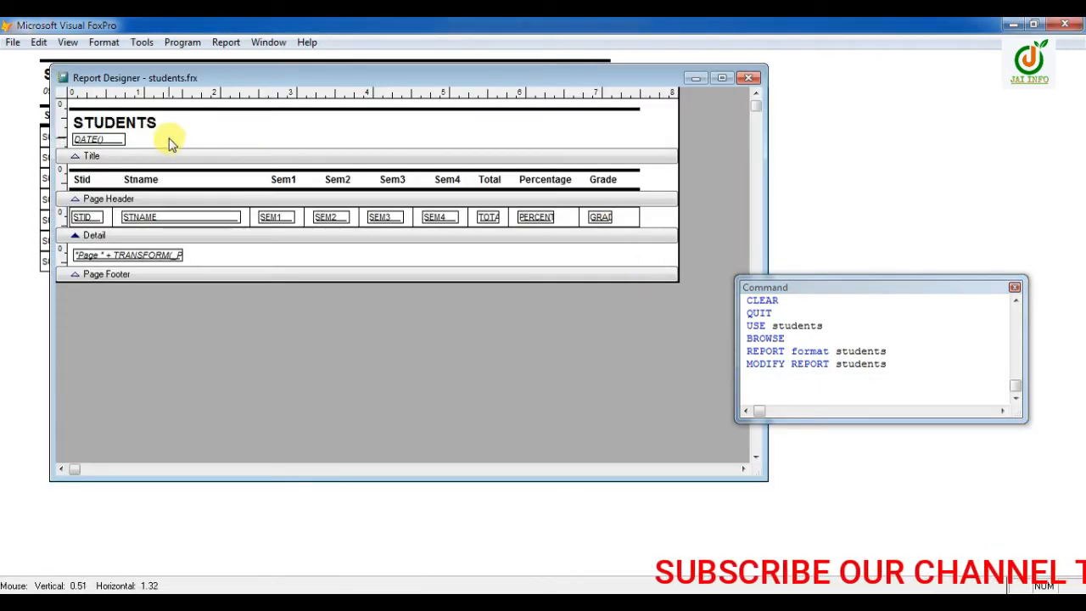